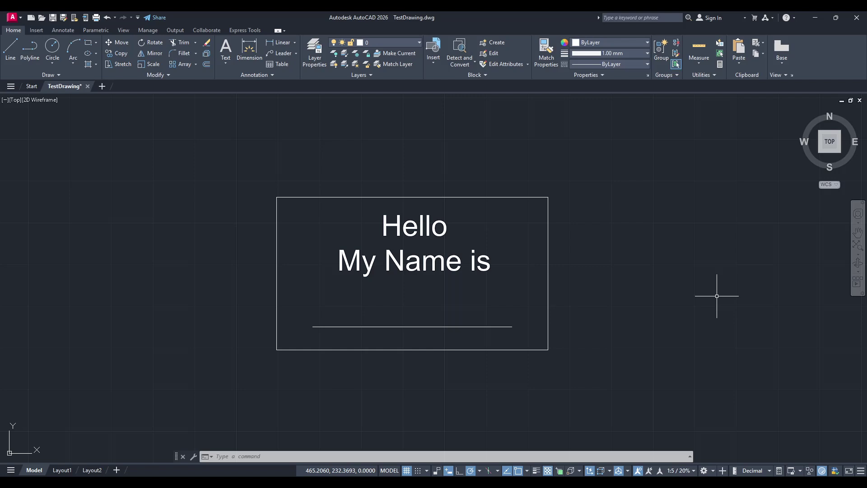
left_click(590, 360)
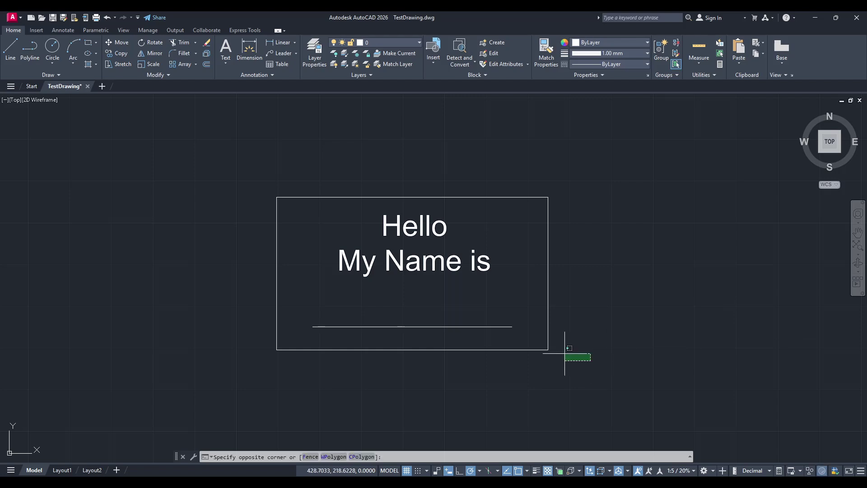
left_click(261, 165)
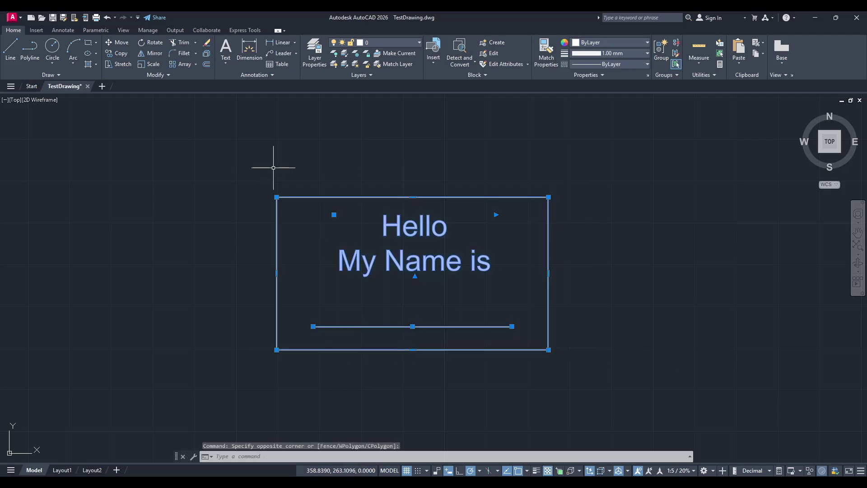
key("Escape")
left_click(226, 53)
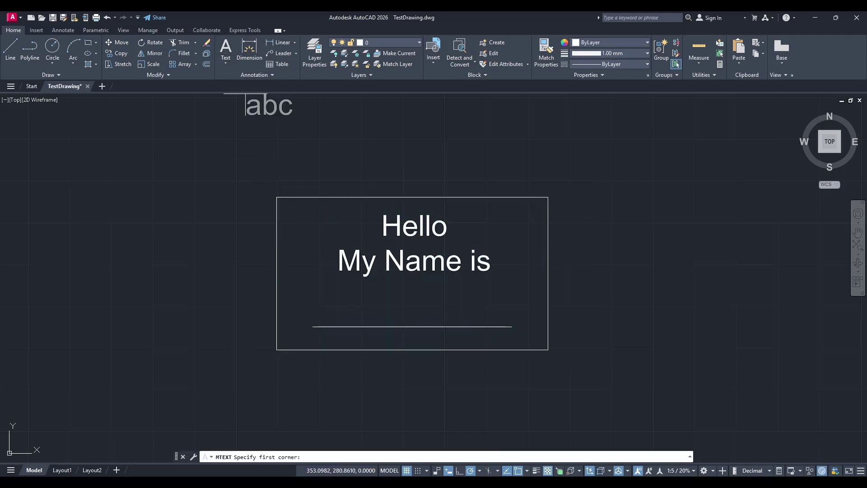
left_click(343, 299)
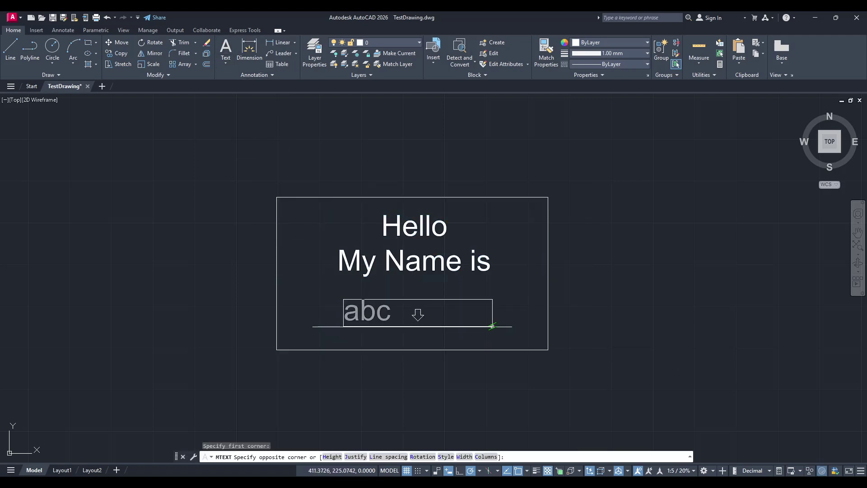
key("Escape")
Start a new attribute definition (ATTDEF) and set its tag to Name.
middle_click_drag(405, 298, 425, 299)
type("attdef")
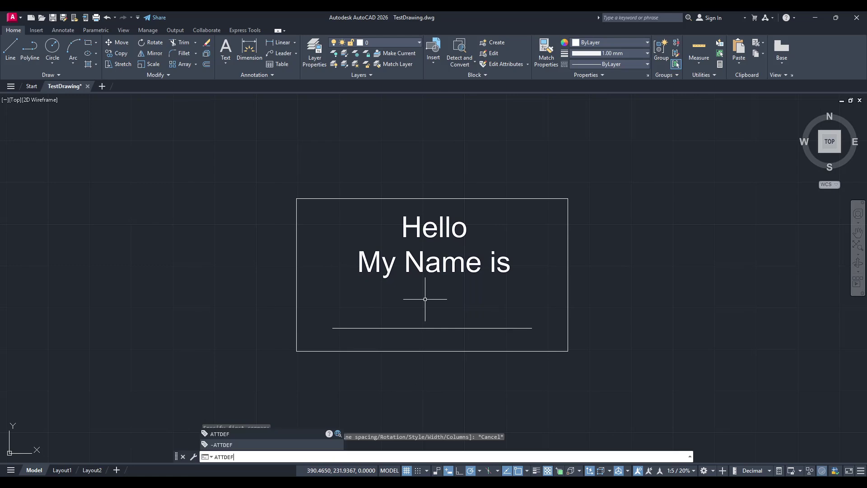
key("Down")
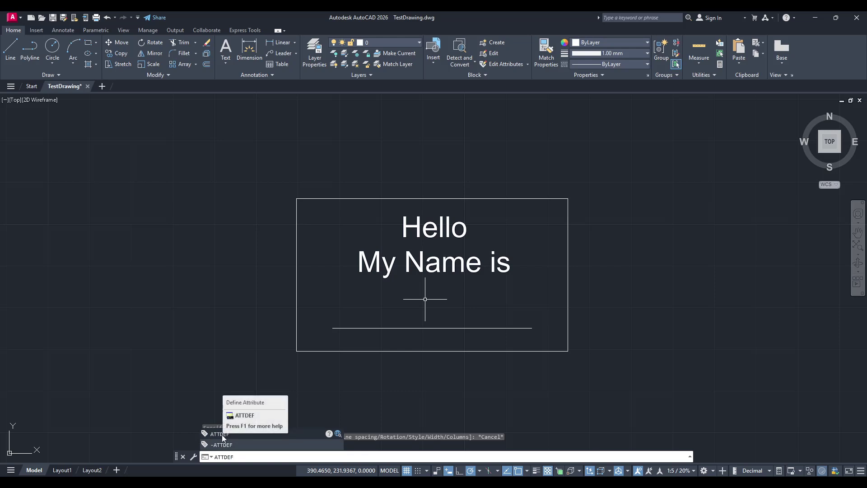
left_click(222, 435)
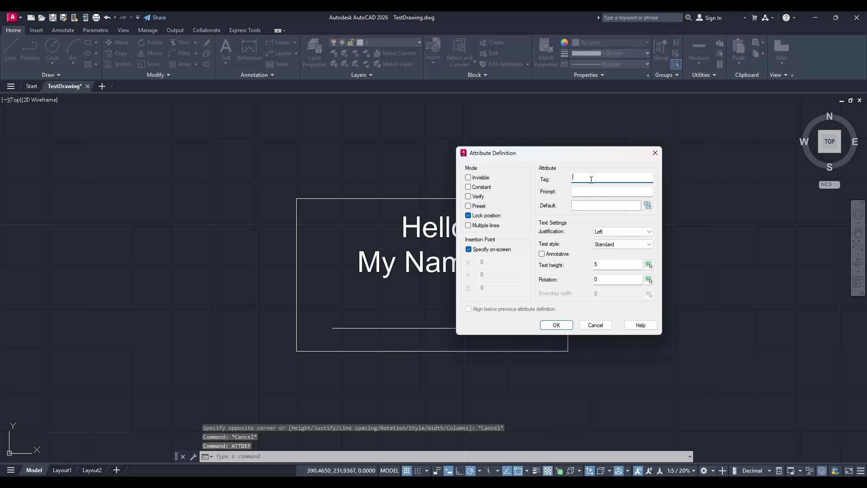
type("Ba")
key("BackSpace")
type("Na")
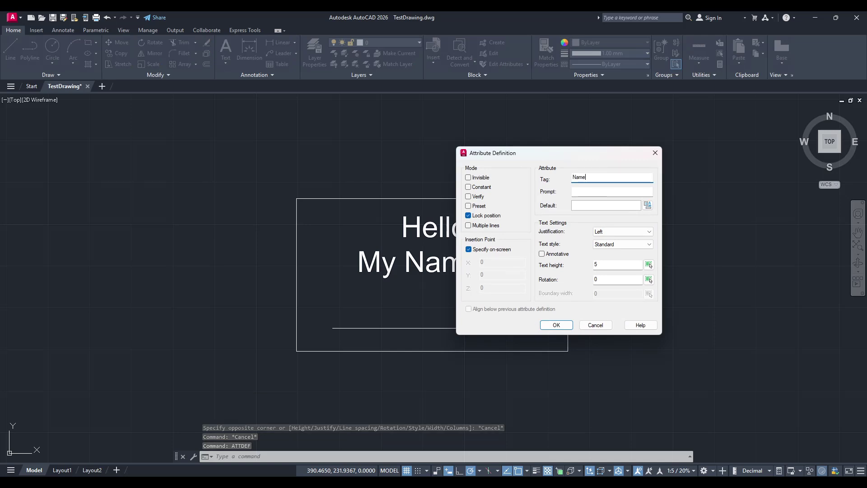
type("me")
Set the attribute's prompt to "what is your name" and its default value to sampleNAME.
key("Tab")
type("W")
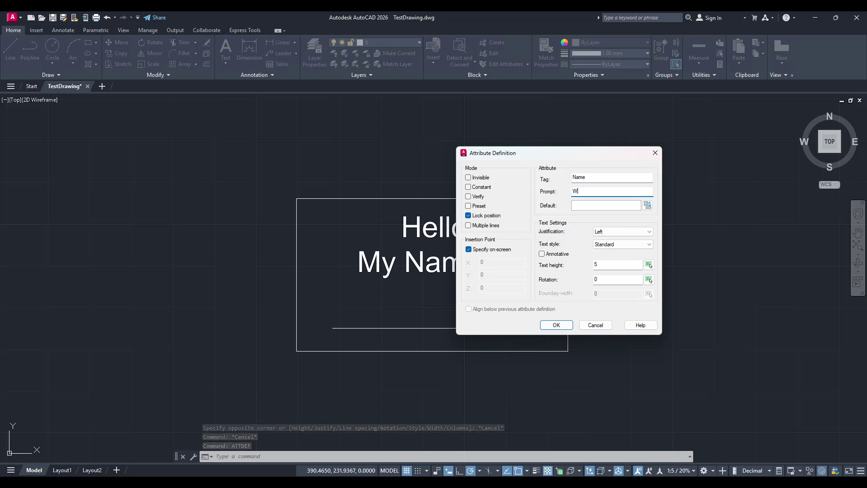
key("BackSpace")
type("what is ")
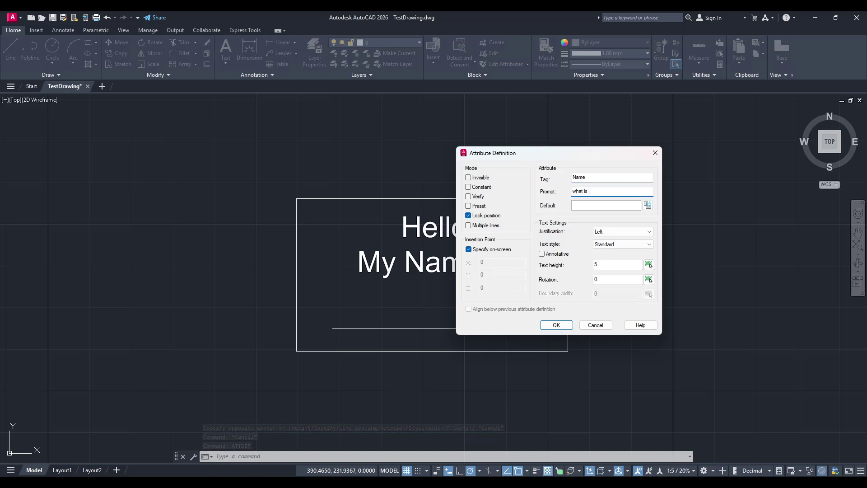
type("your name")
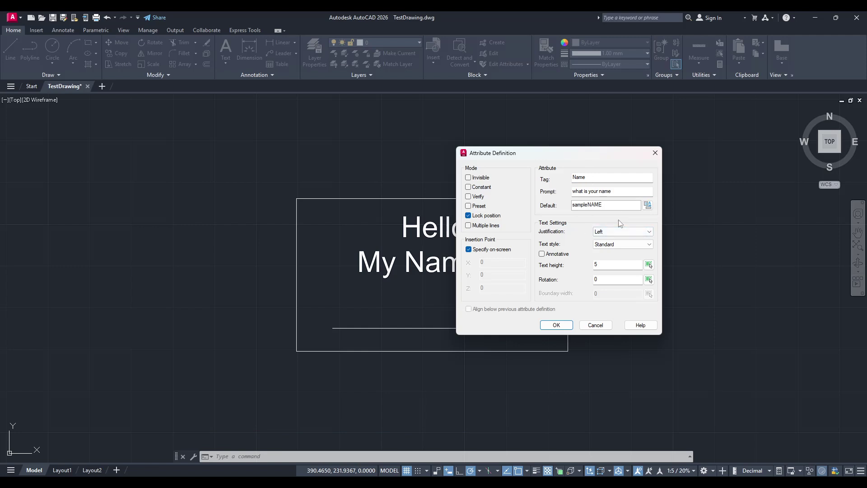
left_click_drag(625, 191, 570, 192)
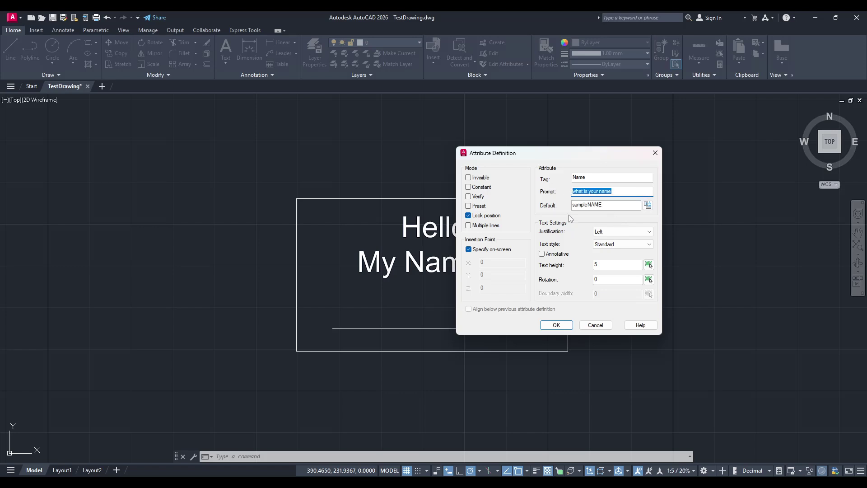
Set the attribute's justification to Center and place it centred just above the line inside the name tag.
left_click(600, 232)
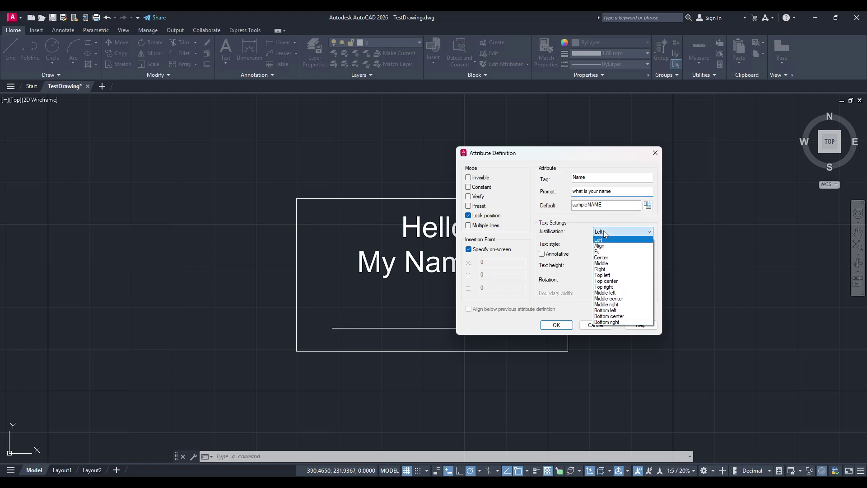
left_click(601, 258)
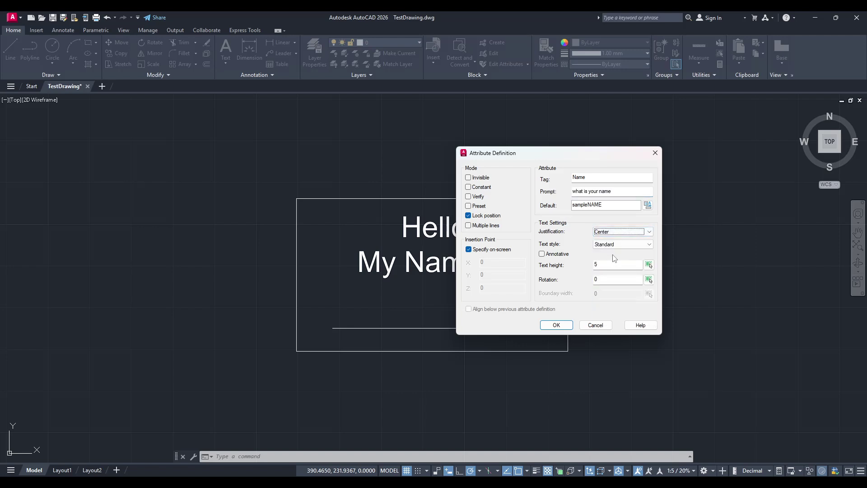
left_click(608, 246)
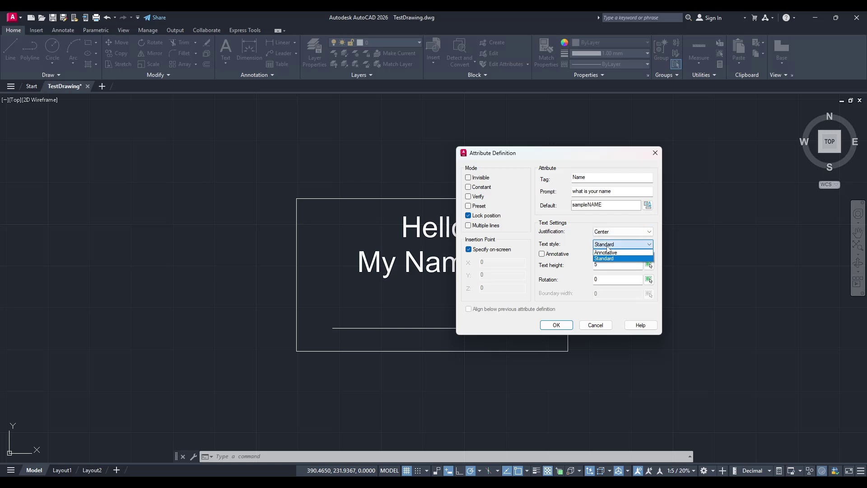
left_click(607, 246)
left_click(604, 266)
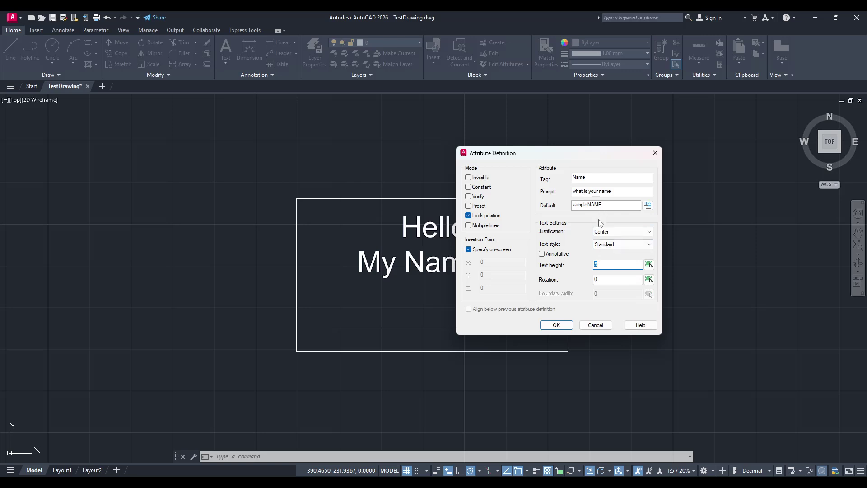
double_click(611, 204)
left_click(557, 325)
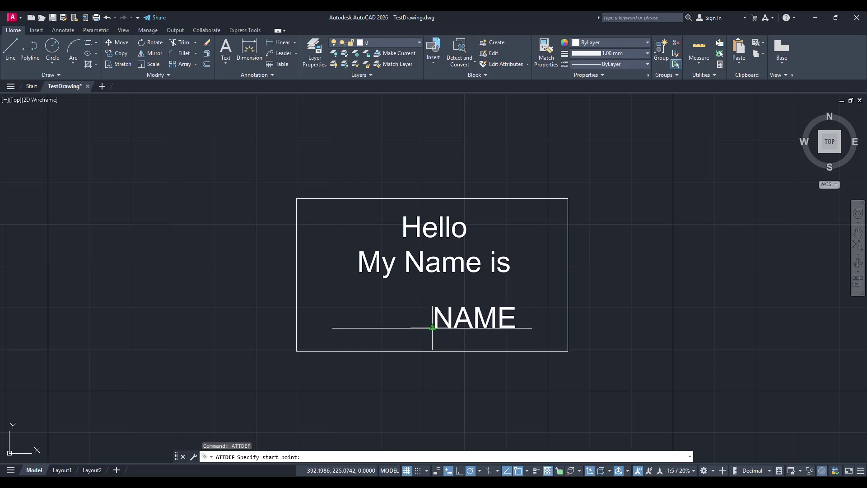
left_click(432, 326)
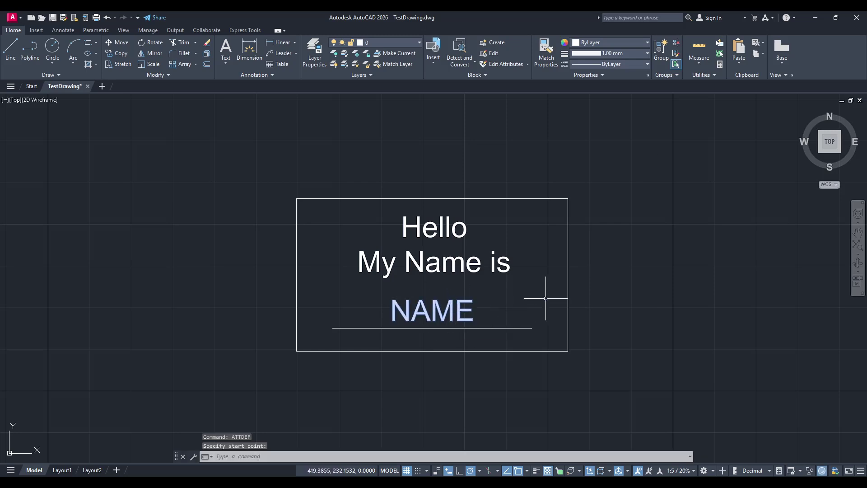
Select the rectangle, text, line and attribute, and start a block definition named nameTag from them.
left_click(249, 170)
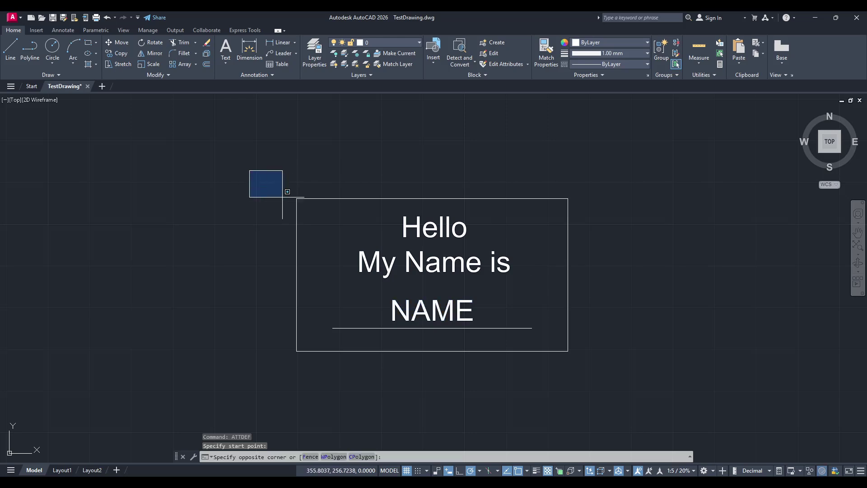
left_click(615, 381)
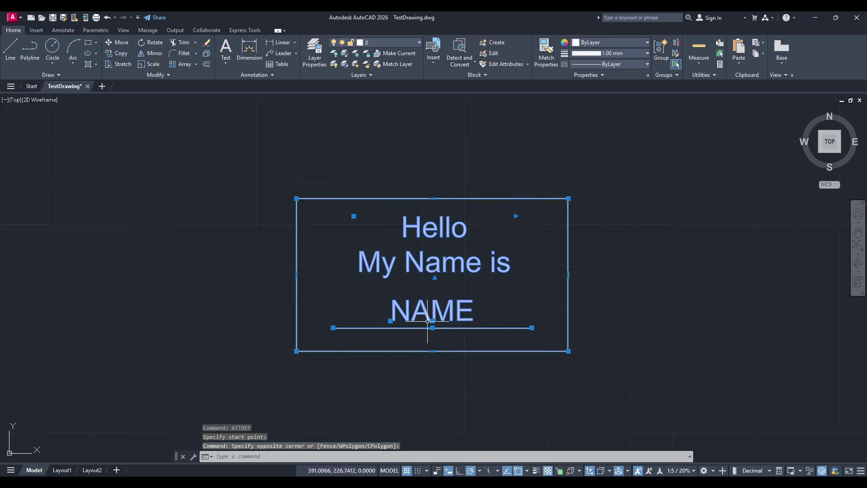
scroll(426, 324, "down", 1)
scroll(391, 318, "up", 2)
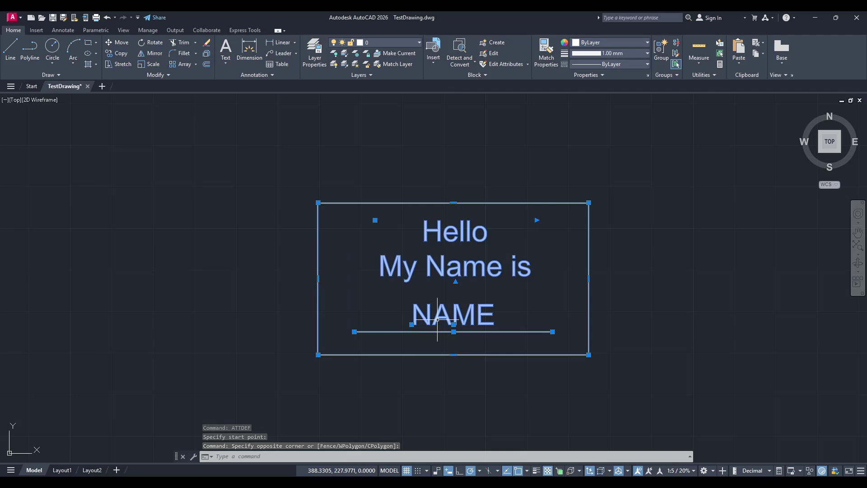
type("b")
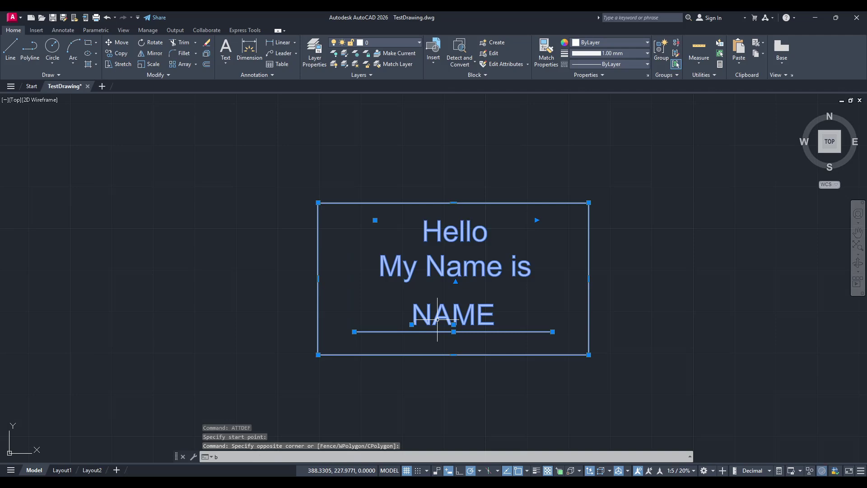
key("Return")
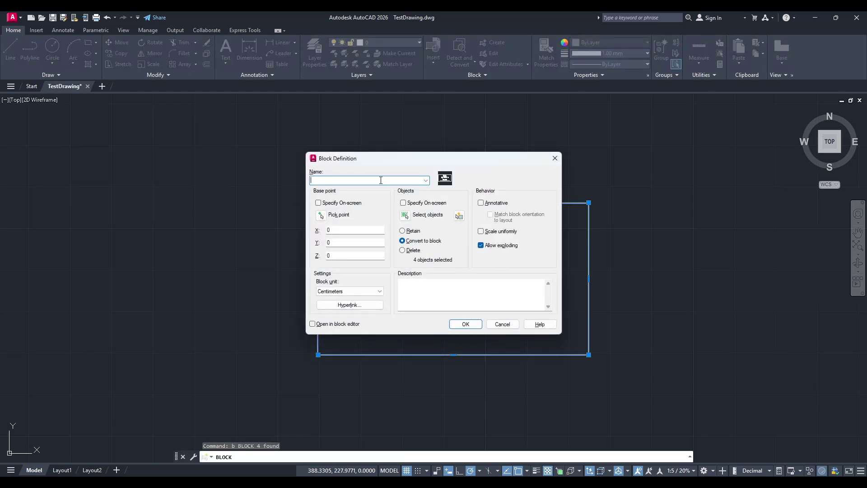
type("nameTag")
Create the block with its base point at the rectangle's lower-left corner and fill in the name attribute with a first name.
left_click(320, 216)
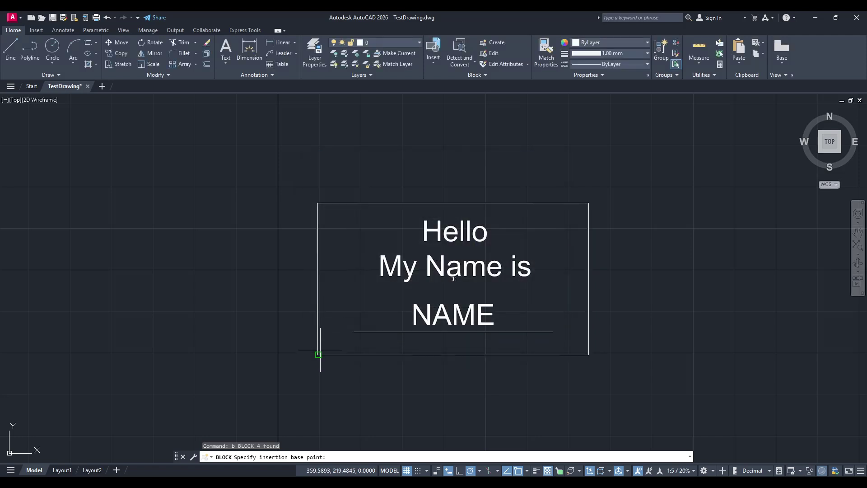
left_click(320, 350)
left_click(464, 324)
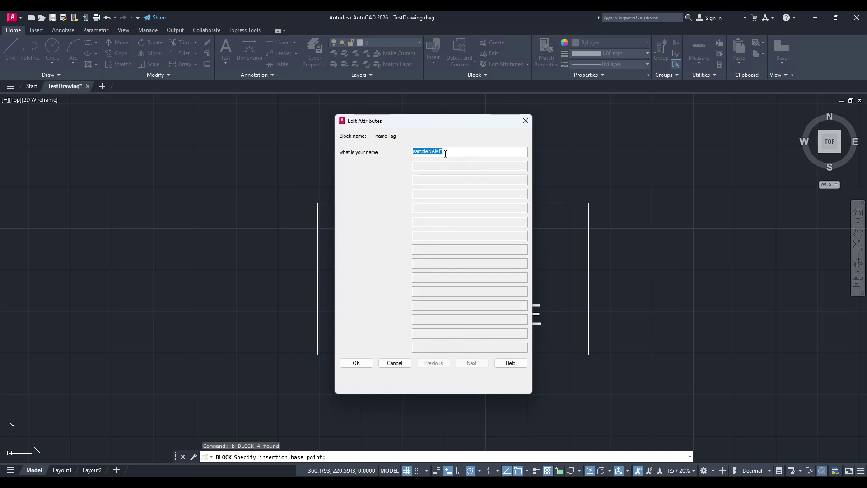
type("Anthony")
left_click(356, 363)
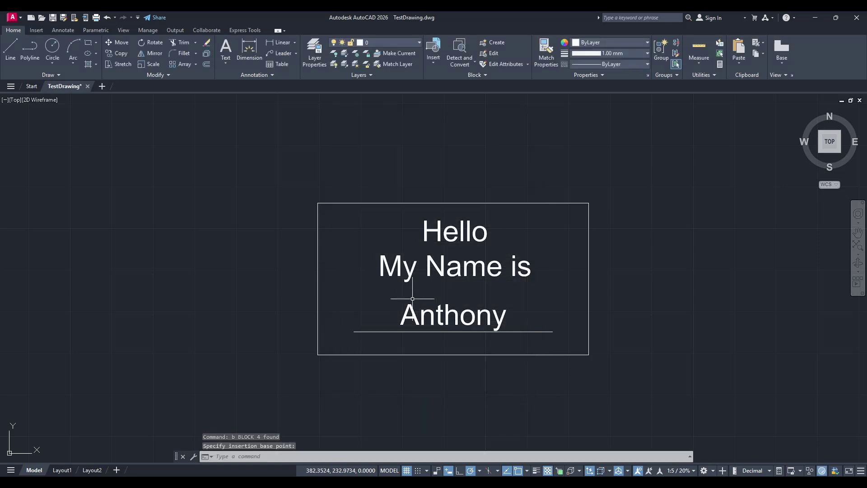
Copy the nameTag block and paste the copy directly below the original.
left_click(643, 382)
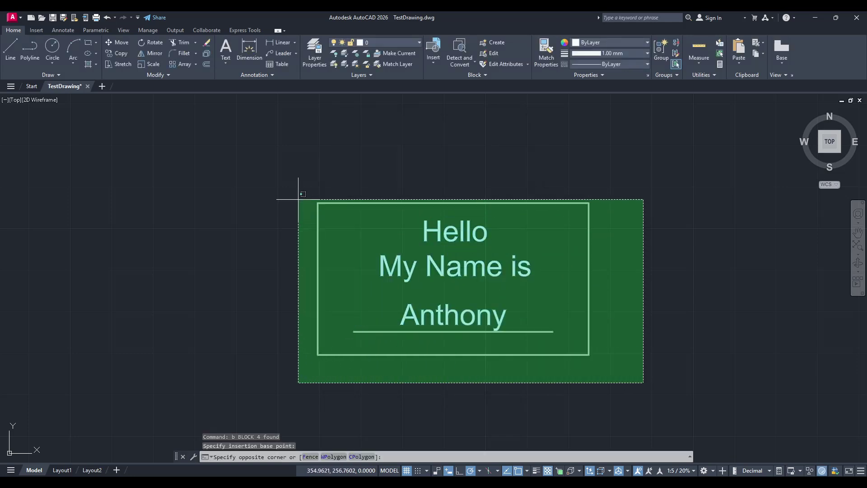
left_click(300, 188)
key("ctrl+c")
scroll(413, 293, "down", 2)
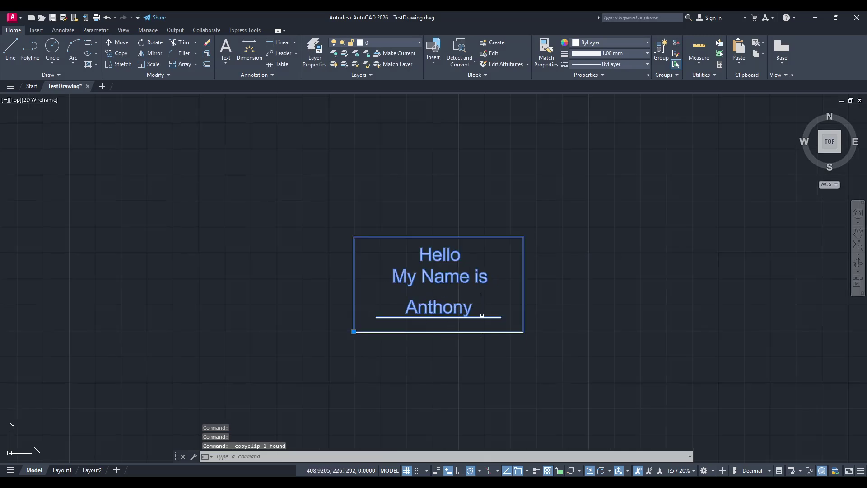
middle_click_drag(440, 366, 415, 297)
key("ctrl+v")
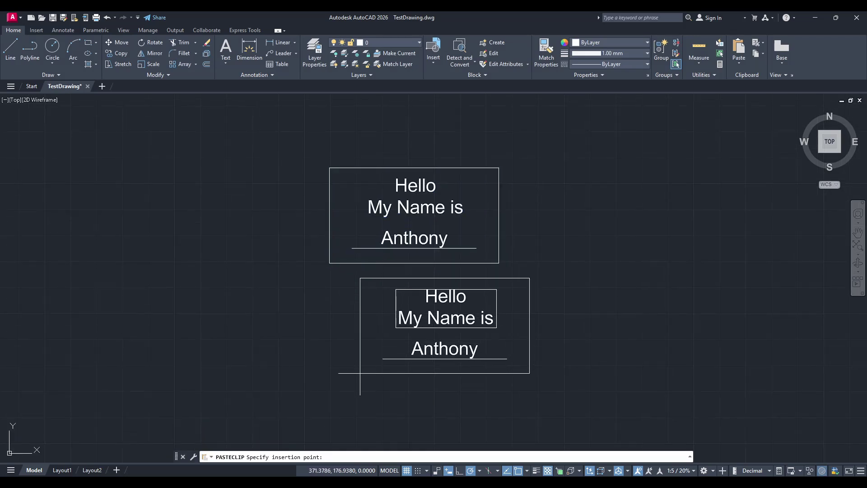
left_click(325, 394)
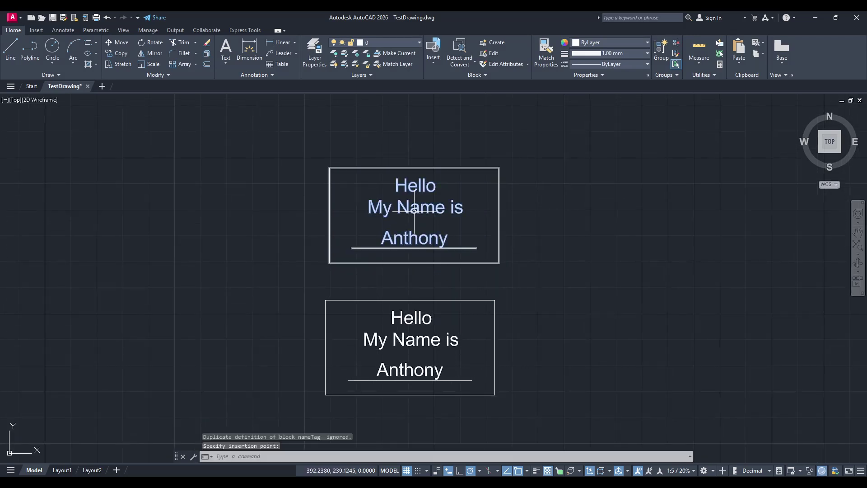
Examine the lower name tag's attribute in the Enhanced Attribute Editor, leaving its value as it is.
left_click(412, 365)
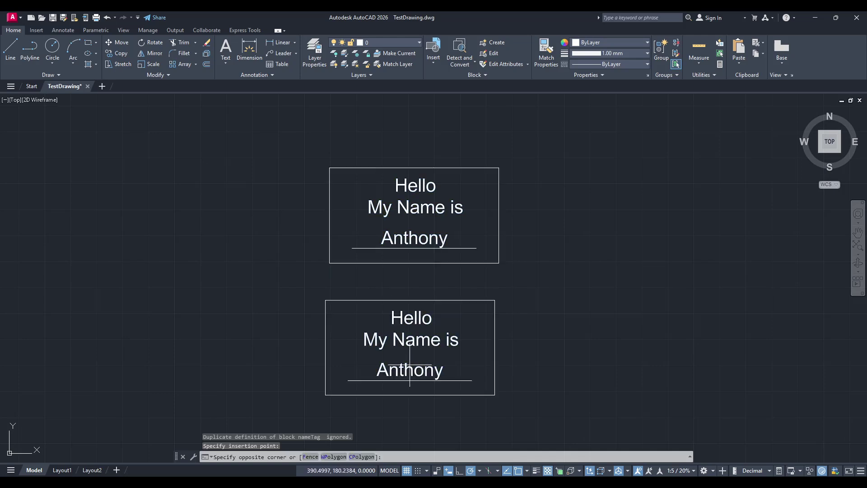
key("Escape")
left_click(397, 369)
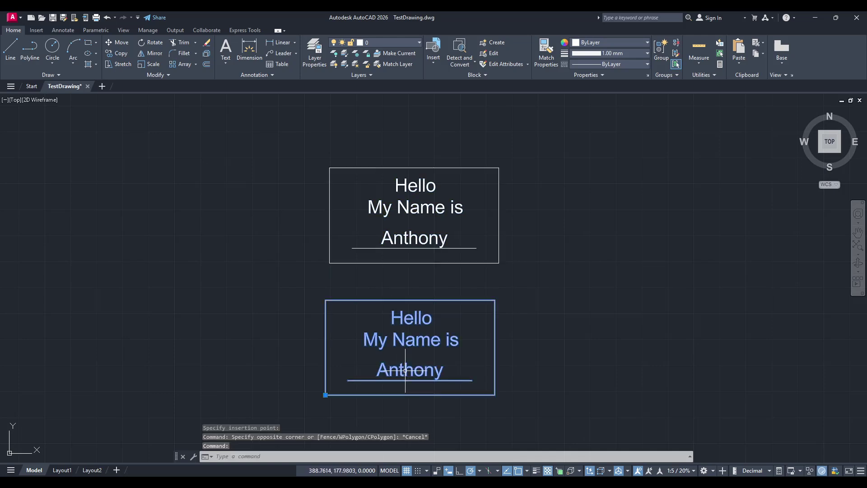
key("Escape")
double_click(398, 370)
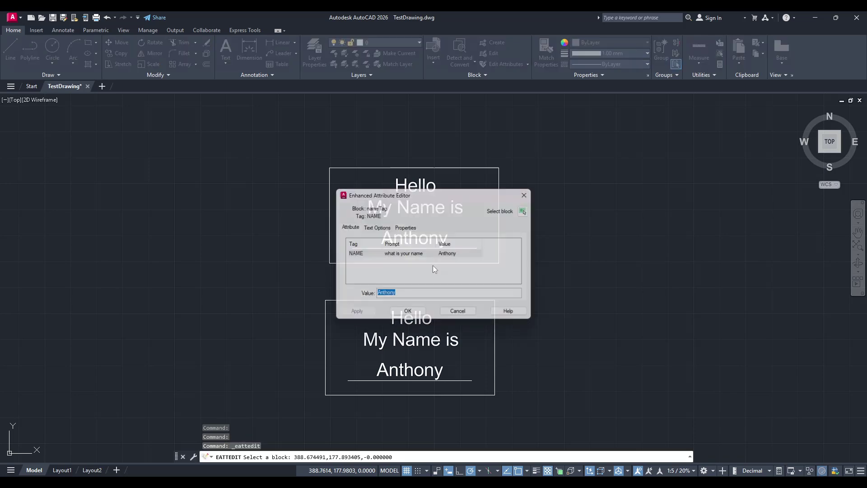
left_click(411, 311)
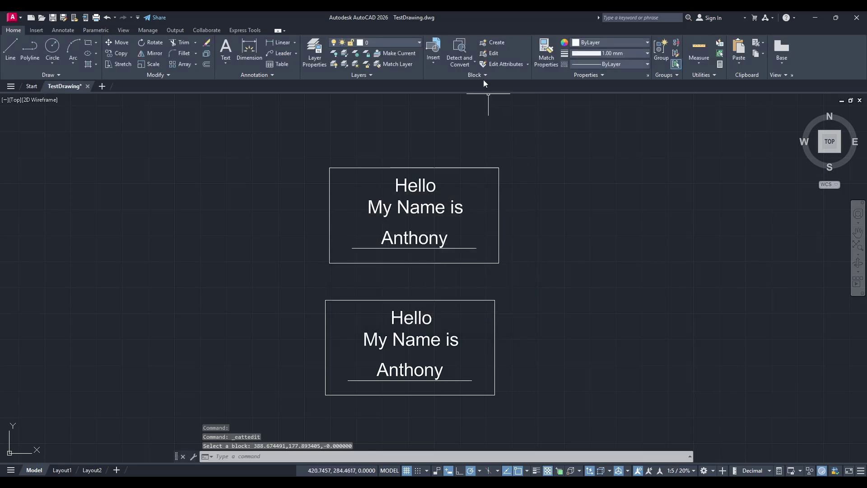
Show the additional block and attribute tools.
left_click(463, 77)
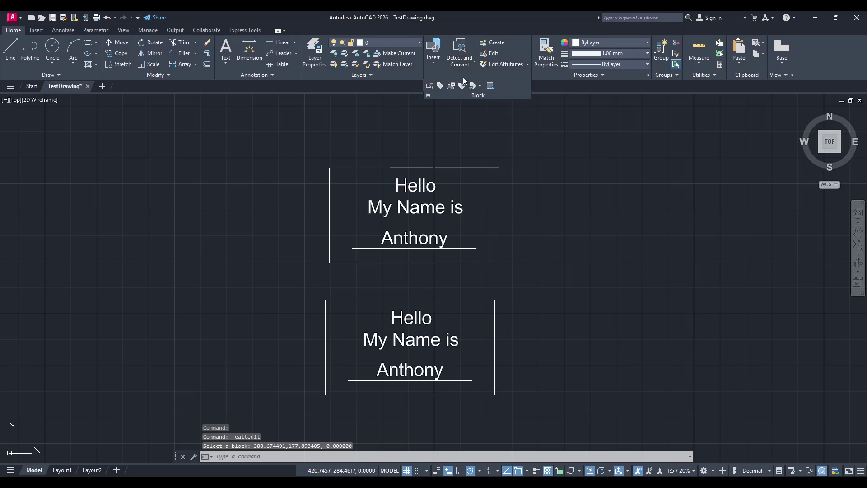